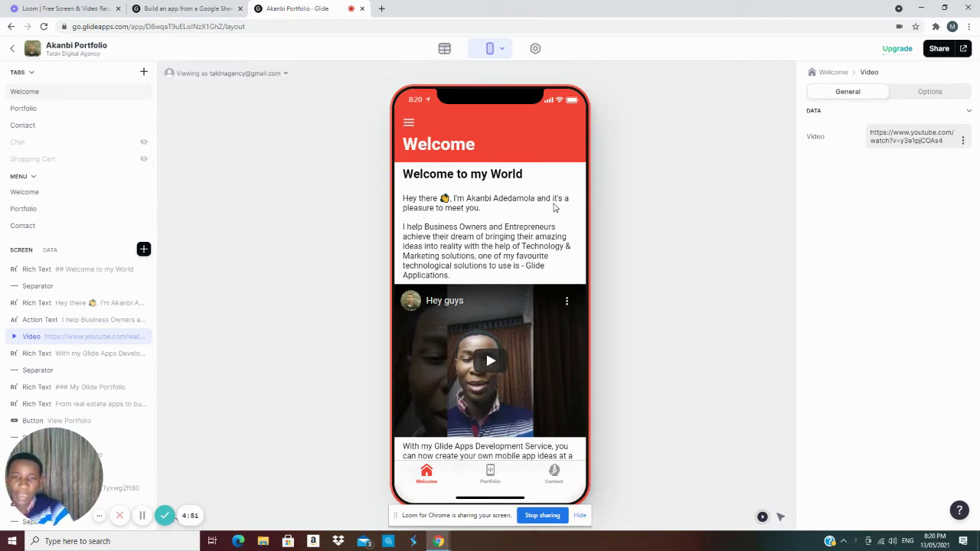
# Play the Welcome screen's intro video and pause it at 0:03.
pyautogui.scroll(-3, 541, 212)
pyautogui.scroll(3, 521, 191)
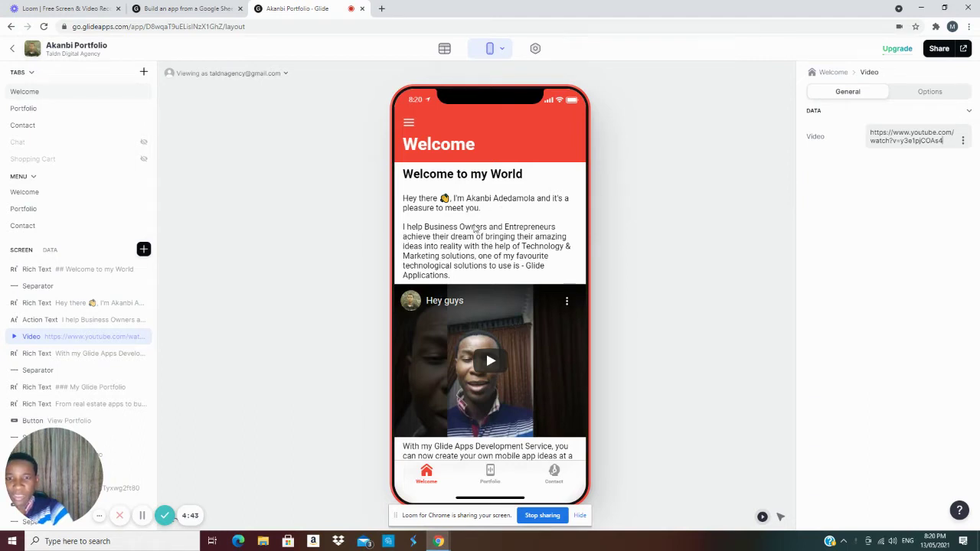
pyautogui.scroll(-1, 469, 277)
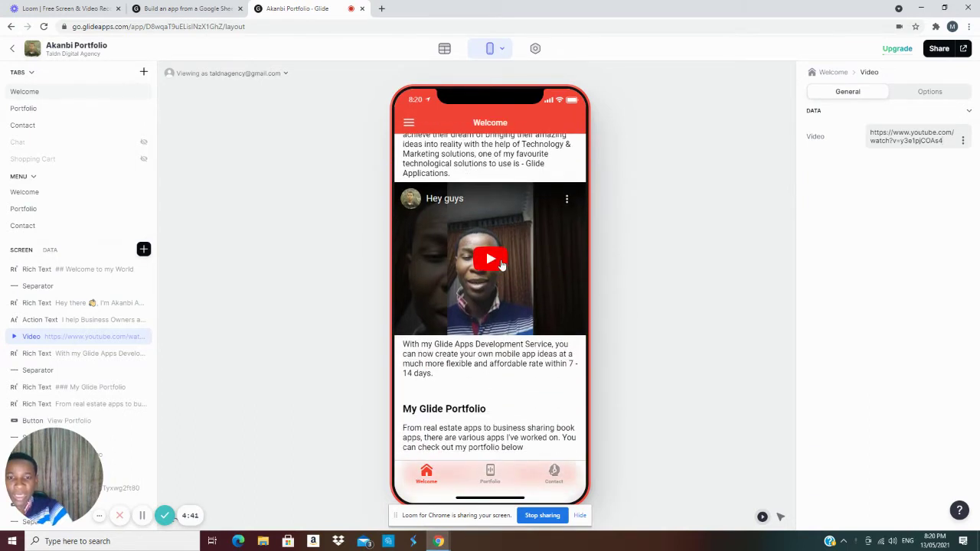
pyautogui.click(499, 260)
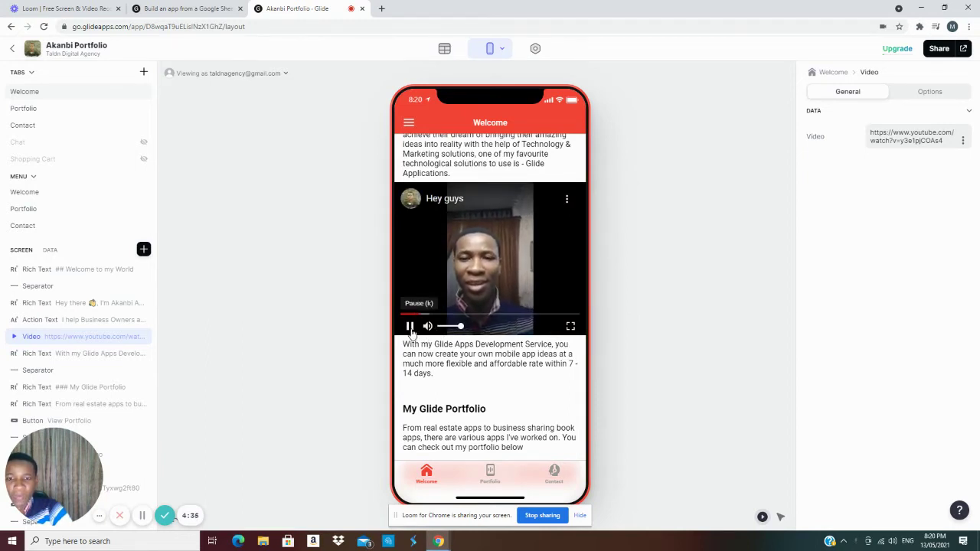
pyautogui.click(410, 326)
pyautogui.scroll(-2, 479, 307)
pyautogui.scroll(-1, 451, 340)
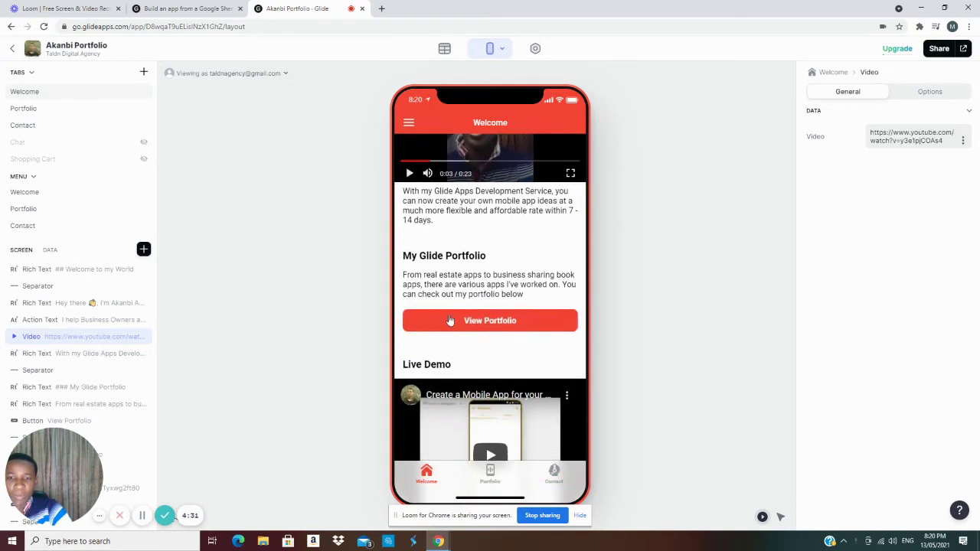
pyautogui.scroll(-2, 460, 292)
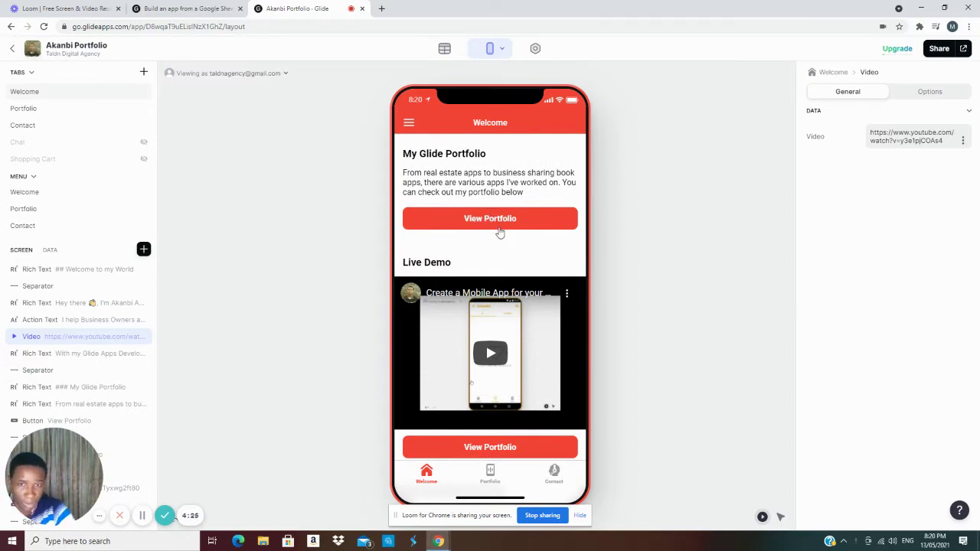
pyautogui.scroll(-2, 492, 233)
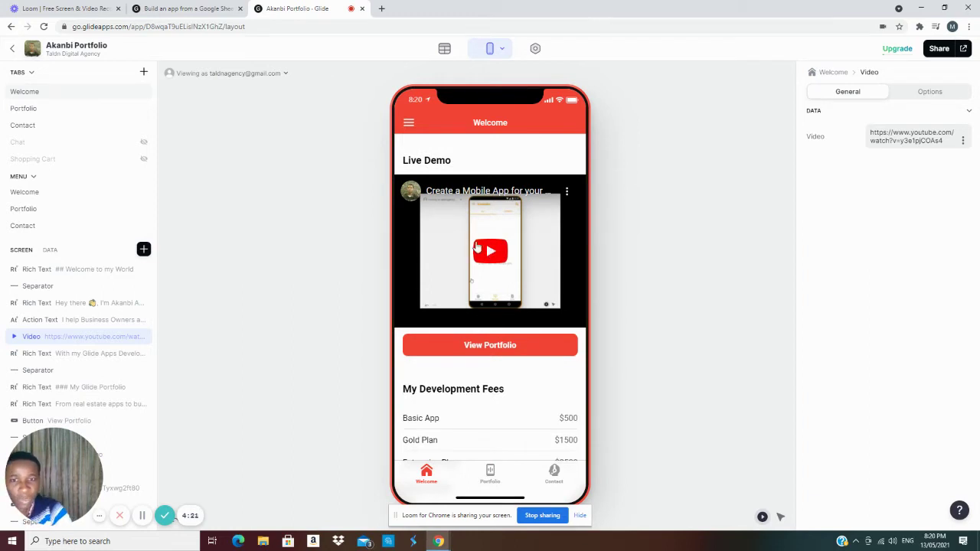
pyautogui.scroll(-2, 501, 276)
pyautogui.scroll(-6, 501, 276)
pyautogui.scroll(-2, 501, 289)
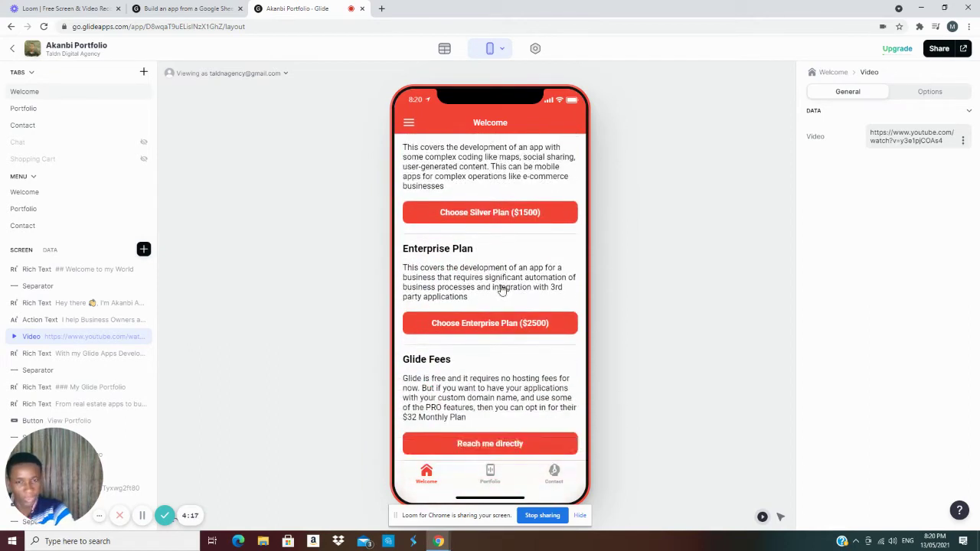
pyautogui.scroll(4, 502, 290)
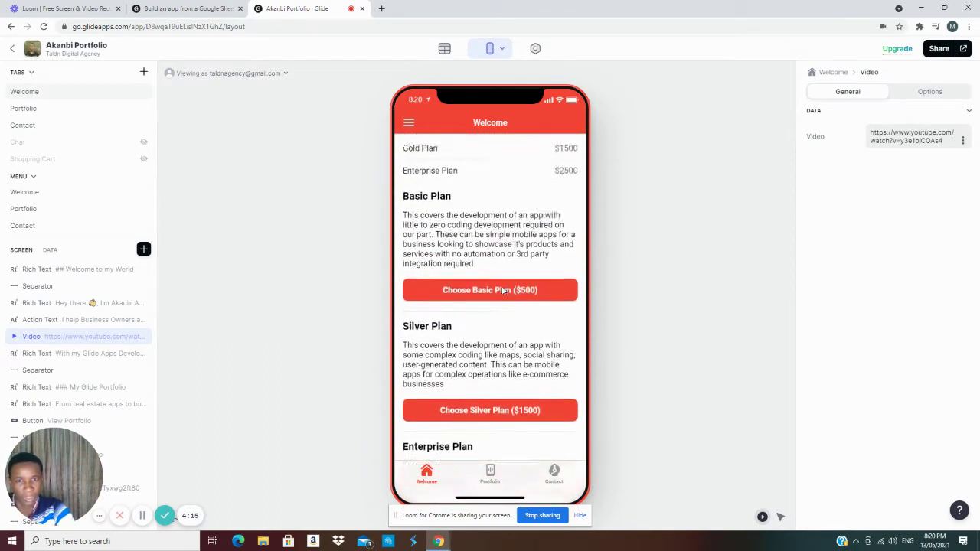
pyautogui.scroll(-2, 502, 289)
pyautogui.scroll(-2, 502, 290)
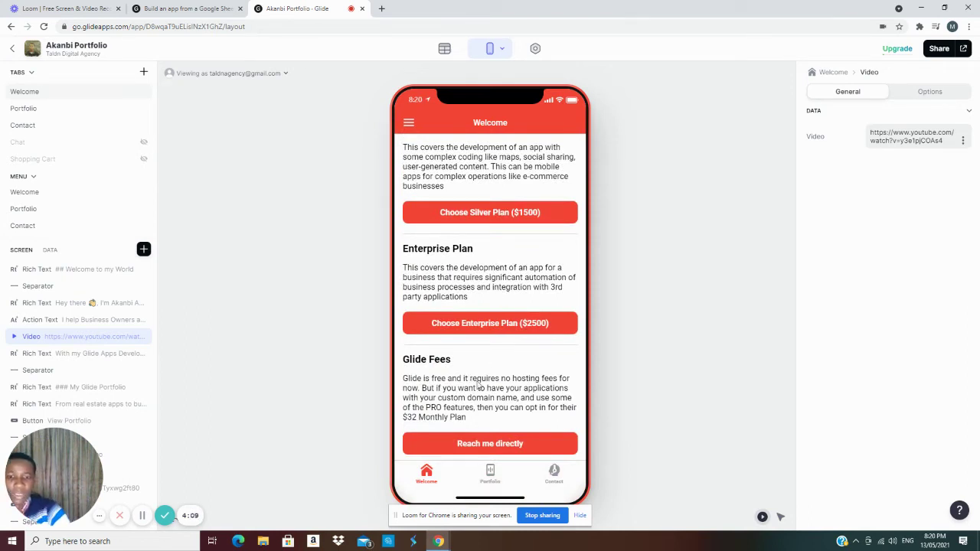
pyautogui.scroll(10, 502, 440)
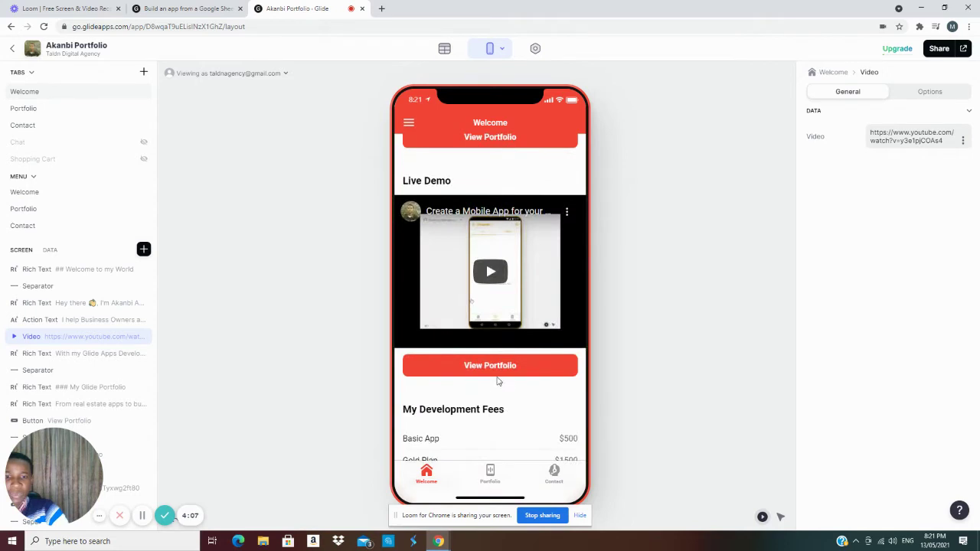
# Browse the Portfolio list and open the Real Estate App's detail page.
pyautogui.click(498, 374)
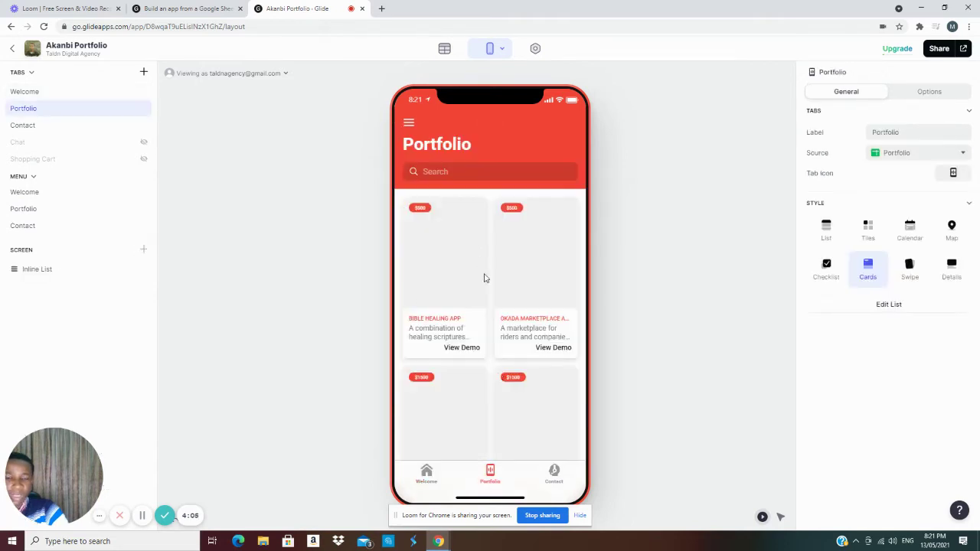
pyautogui.scroll(-5, 460, 298)
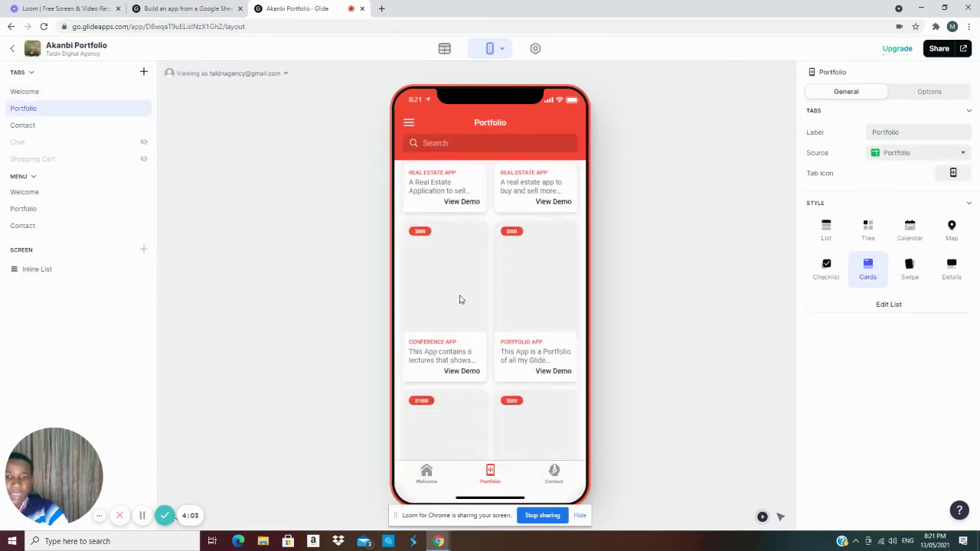
pyautogui.scroll(-1, 471, 290)
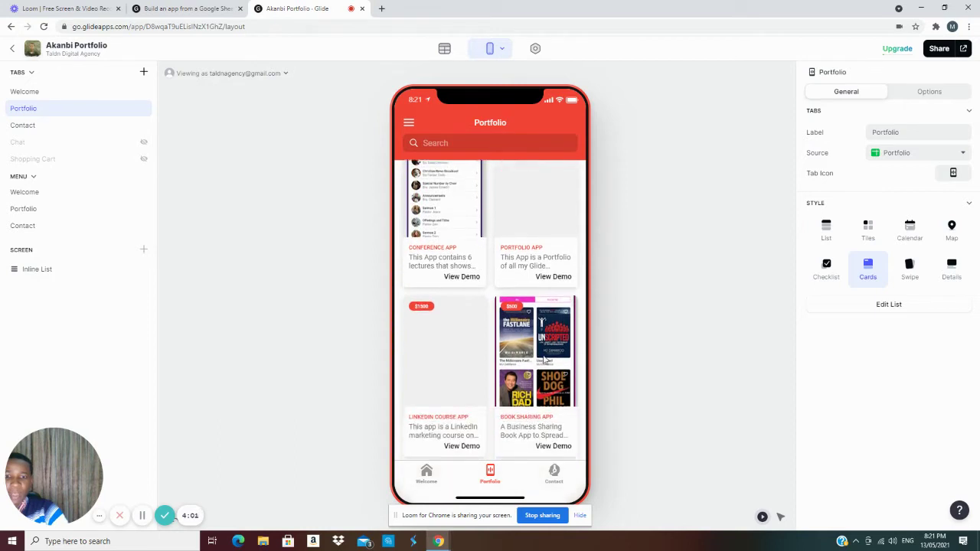
pyautogui.scroll(3, 544, 360)
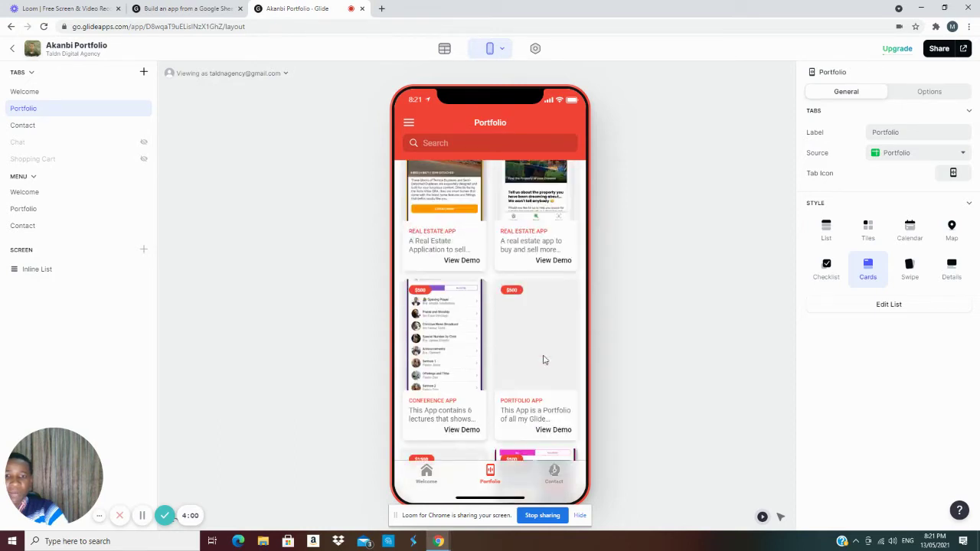
pyautogui.click(525, 199)
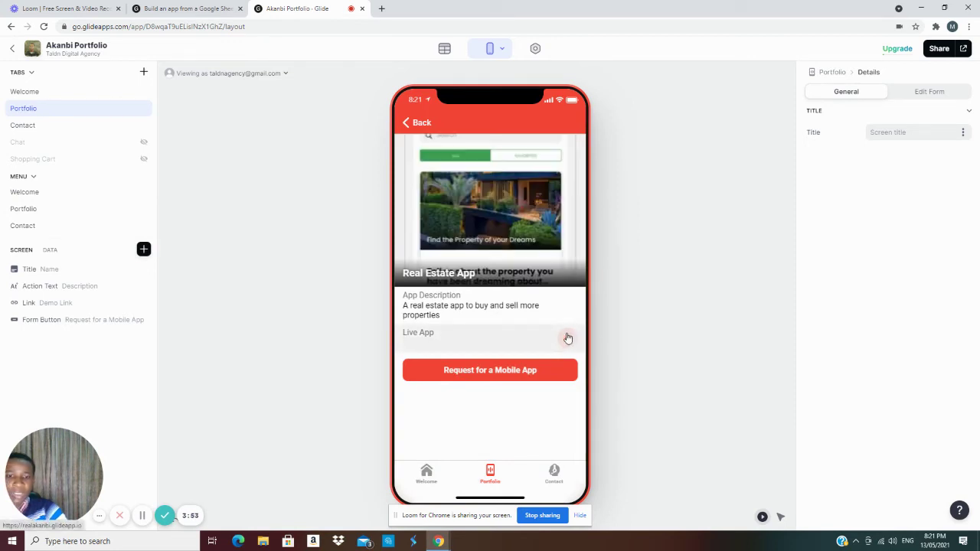
# Open the mobile-app request form and try the Name, Phone, Description and When fields.
pyautogui.click(520, 375)
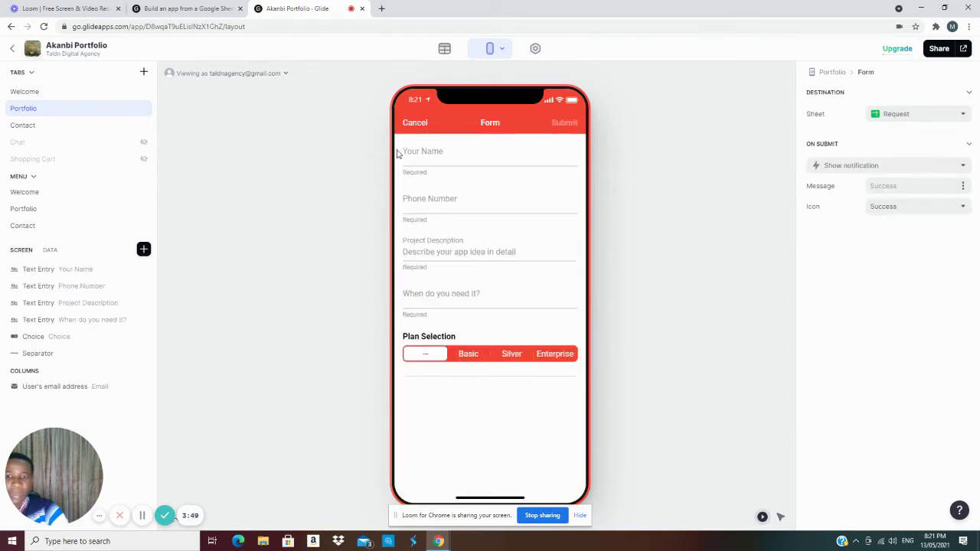
pyautogui.click(437, 158)
pyautogui.click(444, 200)
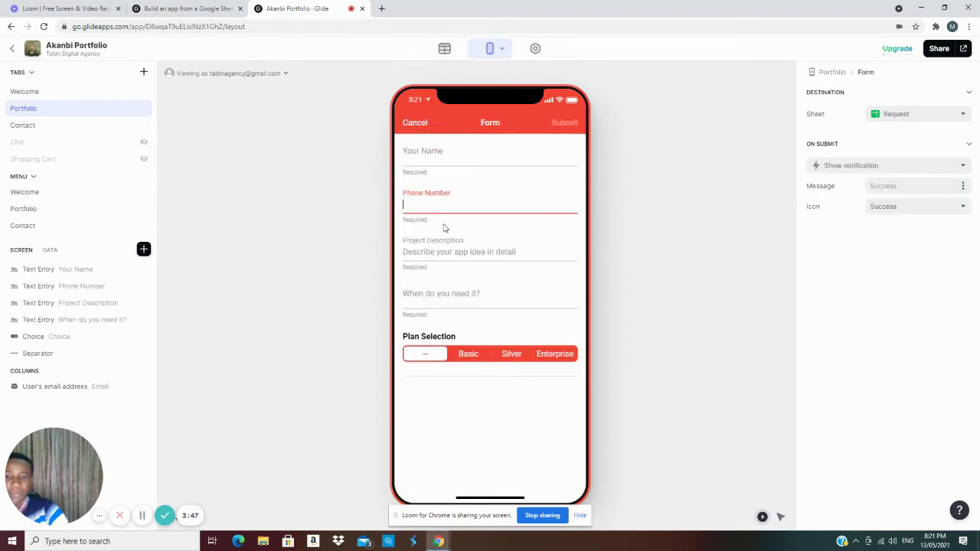
pyautogui.click(448, 251)
pyautogui.click(440, 296)
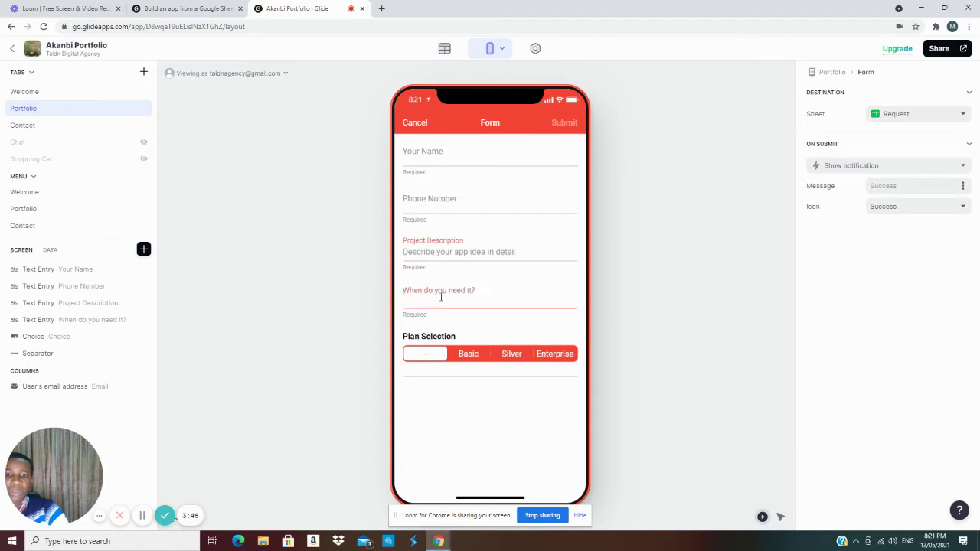
# Cycle the Plan Selection through Basic, Silver and Enterprise, then cancel the form.
pyautogui.click(459, 357)
pyautogui.click(504, 358)
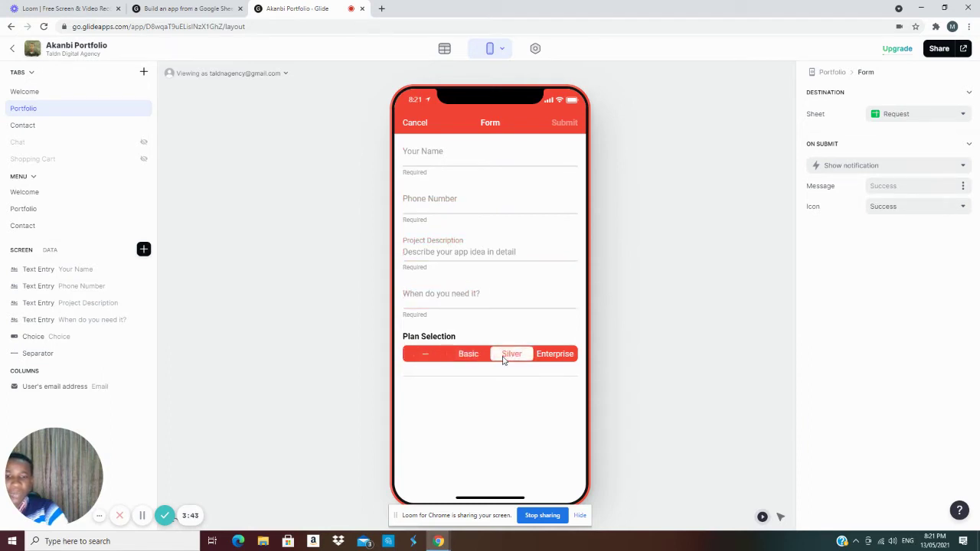
pyautogui.click(481, 357)
pyautogui.click(528, 356)
pyautogui.click(550, 356)
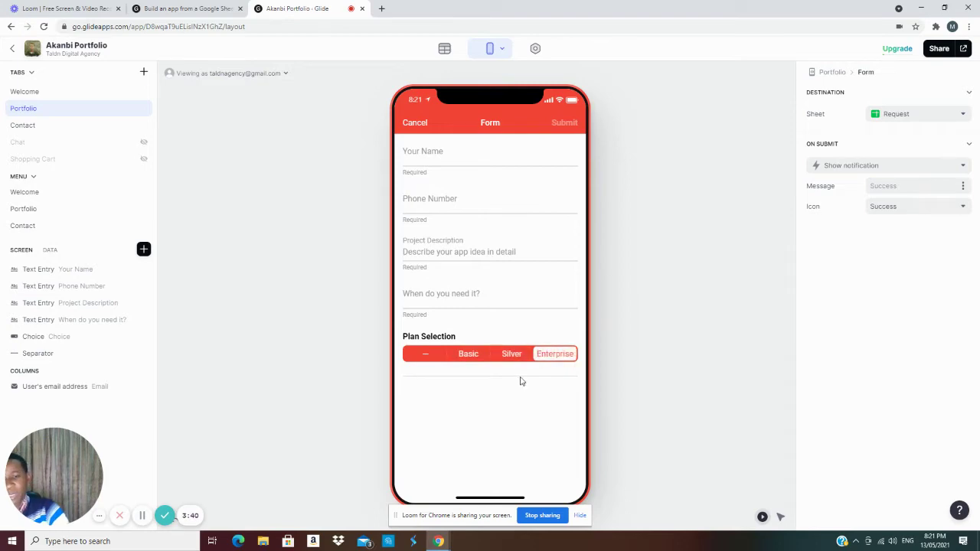
pyautogui.click(421, 129)
# Return to the Welcome screen and scroll down to the fees section.
pyautogui.click(421, 472)
pyautogui.scroll(-10, 452, 436)
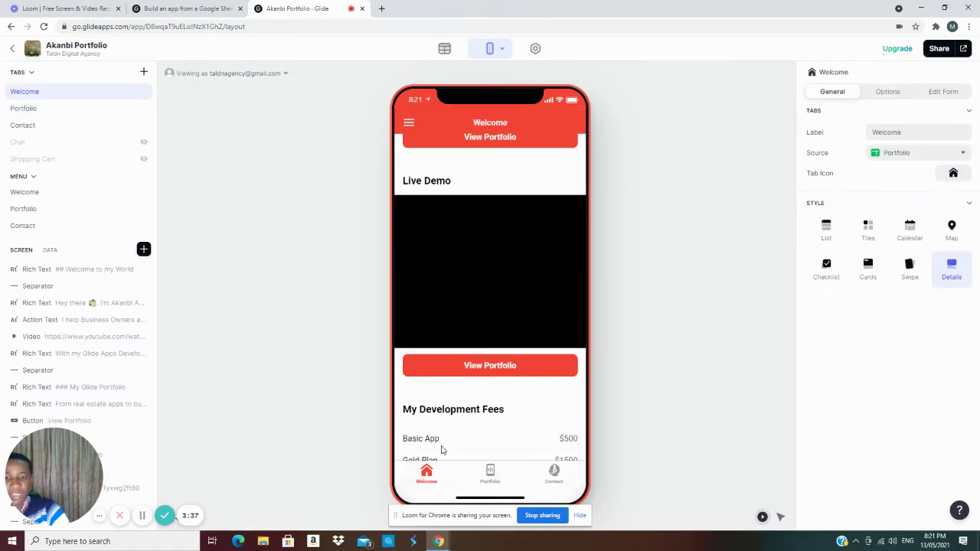
pyautogui.scroll(-5, 488, 398)
pyautogui.scroll(3, 473, 299)
pyautogui.scroll(-1, 492, 372)
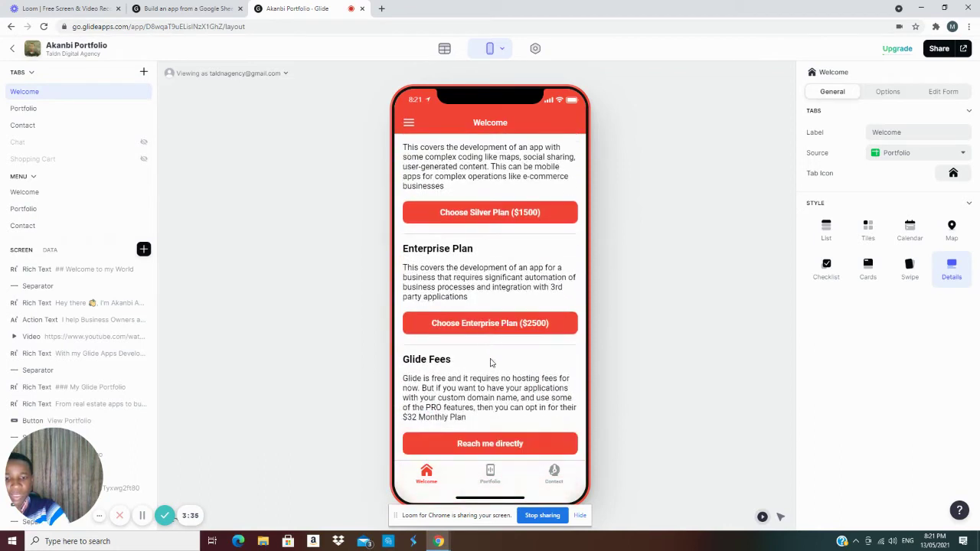
# Open the Contact screen and scroll to the Call me, WhatsApp me and Text me buttons.
pyautogui.click(470, 445)
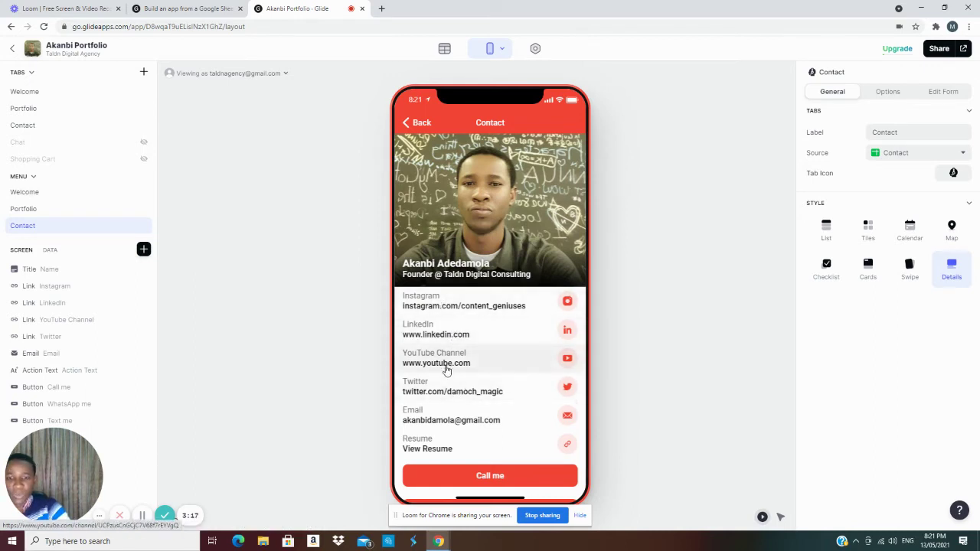
pyautogui.scroll(-1, 446, 370)
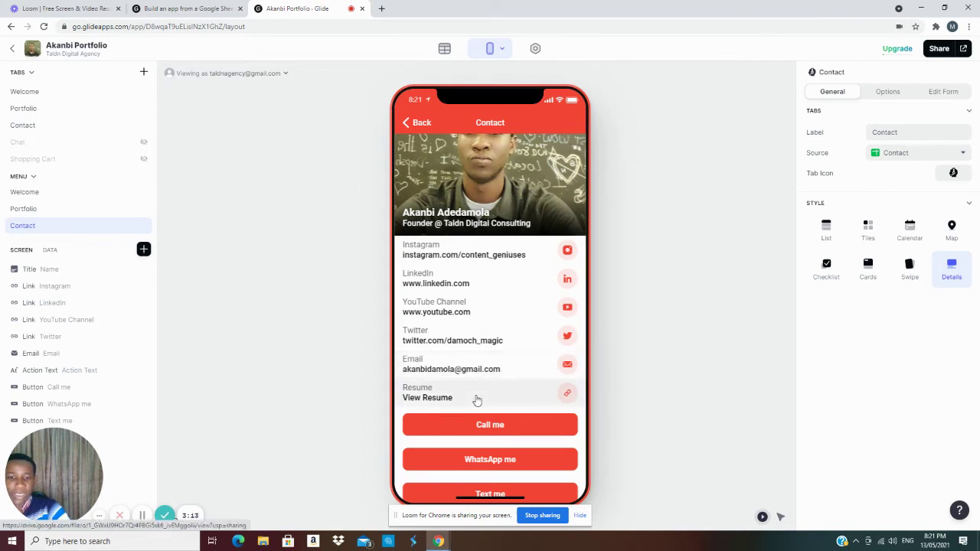
pyautogui.scroll(-1, 476, 400)
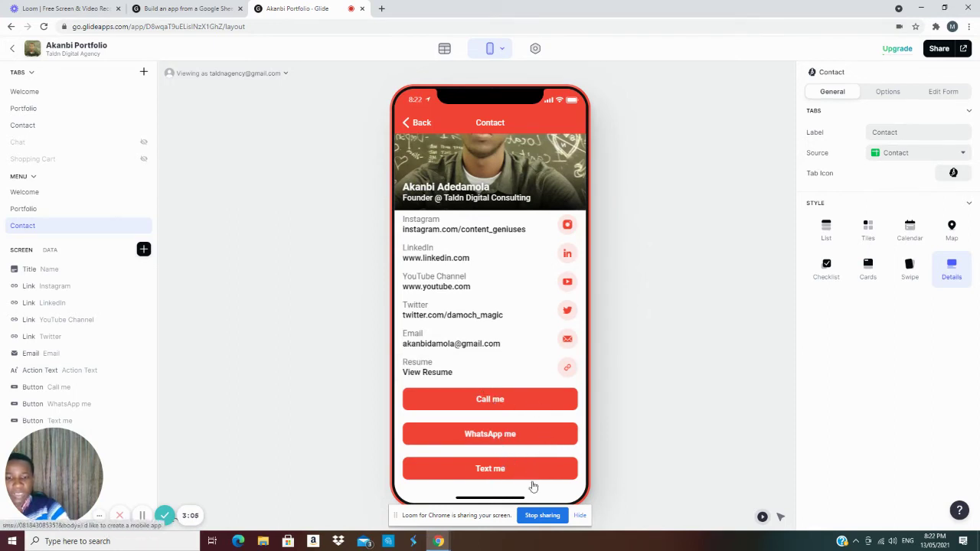
pyautogui.click(579, 515)
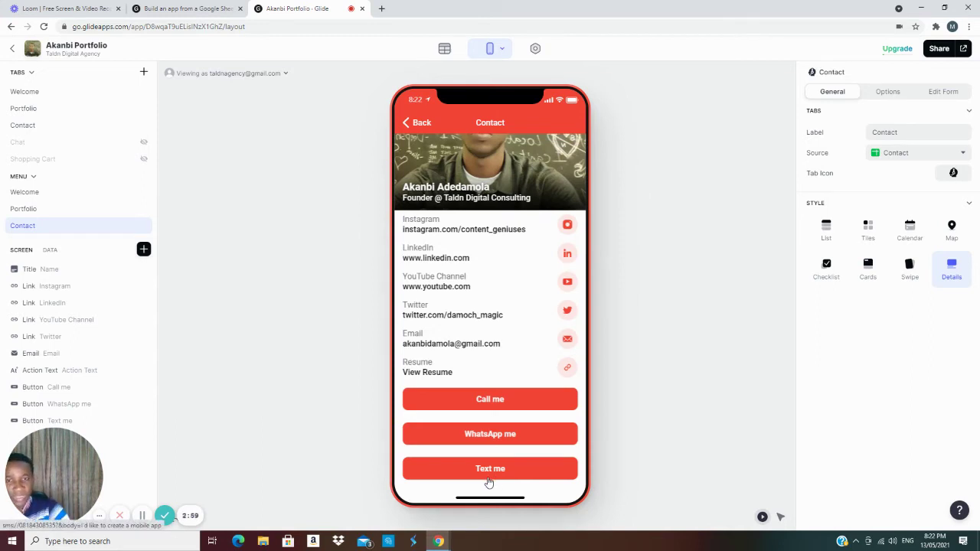
# Go back to Welcome and scroll to the Silver ($1500) and Enterprise ($2500) plans.
pyautogui.click(420, 124)
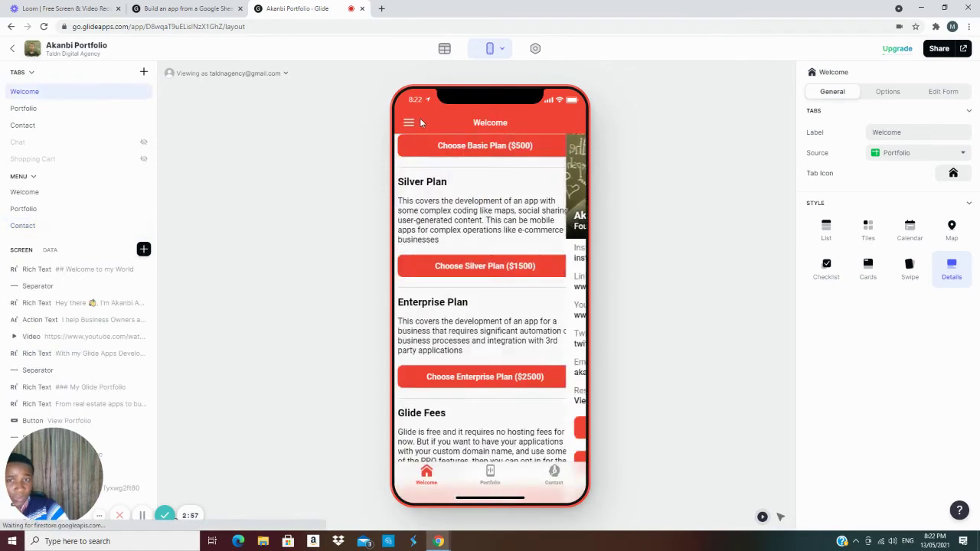
pyautogui.scroll(2, 475, 278)
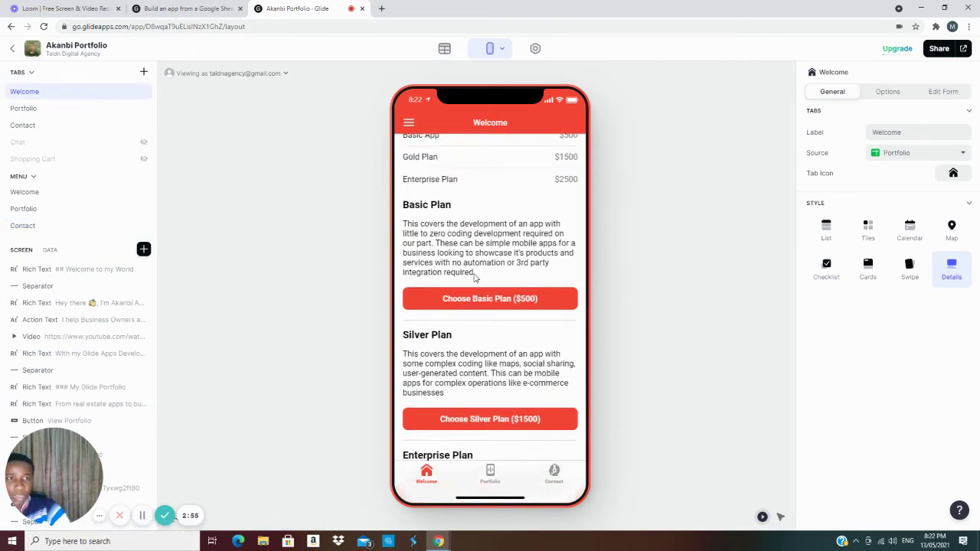
pyautogui.scroll(10, 475, 278)
pyautogui.scroll(5, 475, 278)
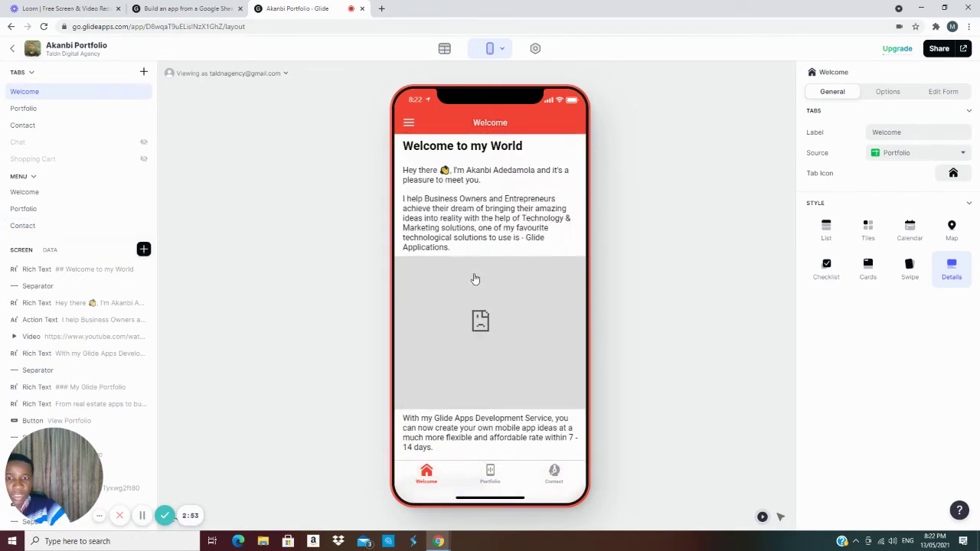
pyautogui.scroll(-10, 474, 278)
pyautogui.scroll(-3, 475, 278)
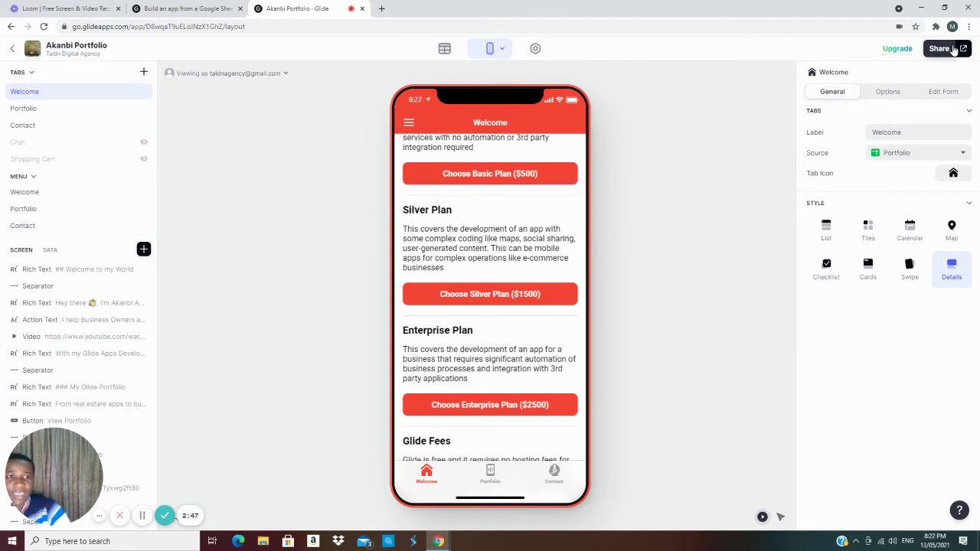
# Publish the app and load its copied public link in a new browser tab.
pyautogui.click(949, 47)
pyautogui.click(558, 272)
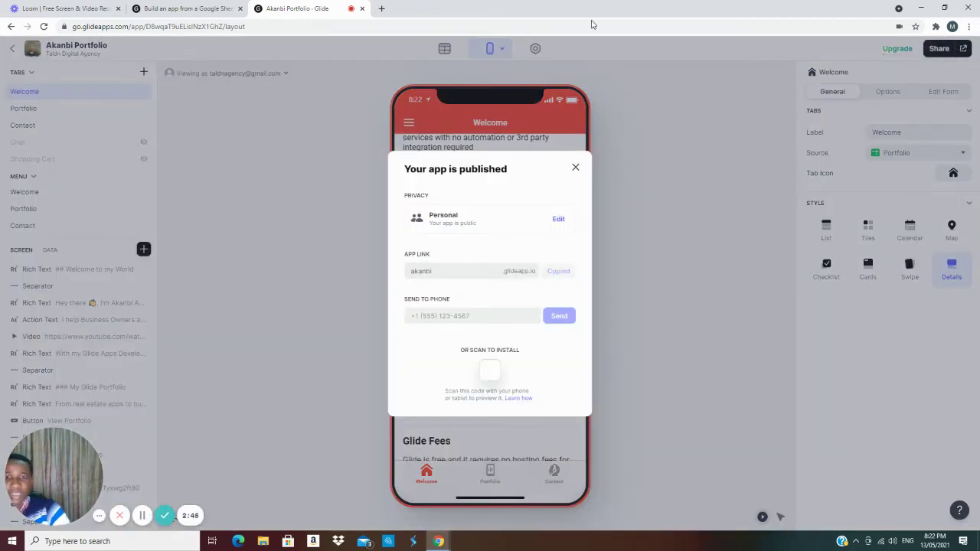
pyautogui.click(382, 8)
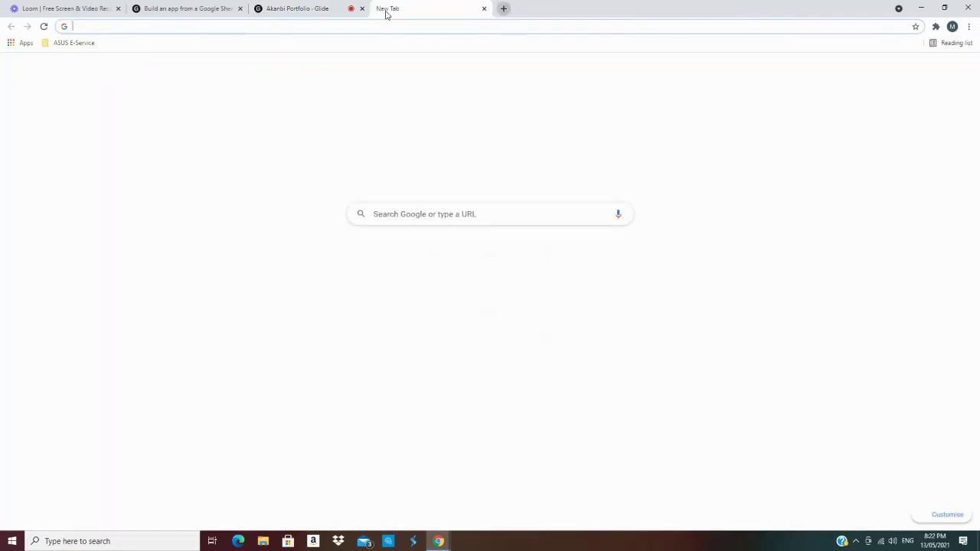
pyautogui.hotkey('ctrl', 'v')
pyautogui.press('Return')
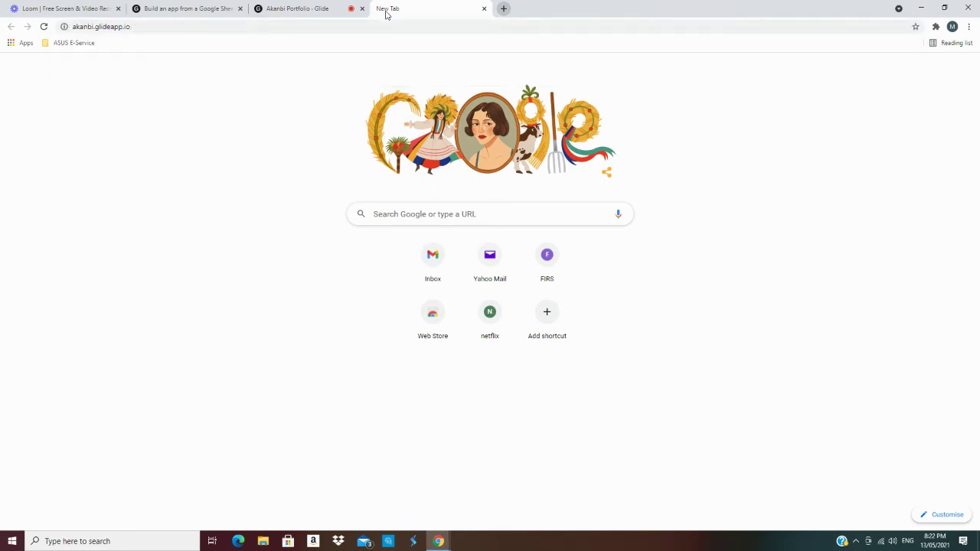
# Close the publish confirmation and switch to the tab showing the published app's Welcome screen.
pyautogui.click(314, 25)
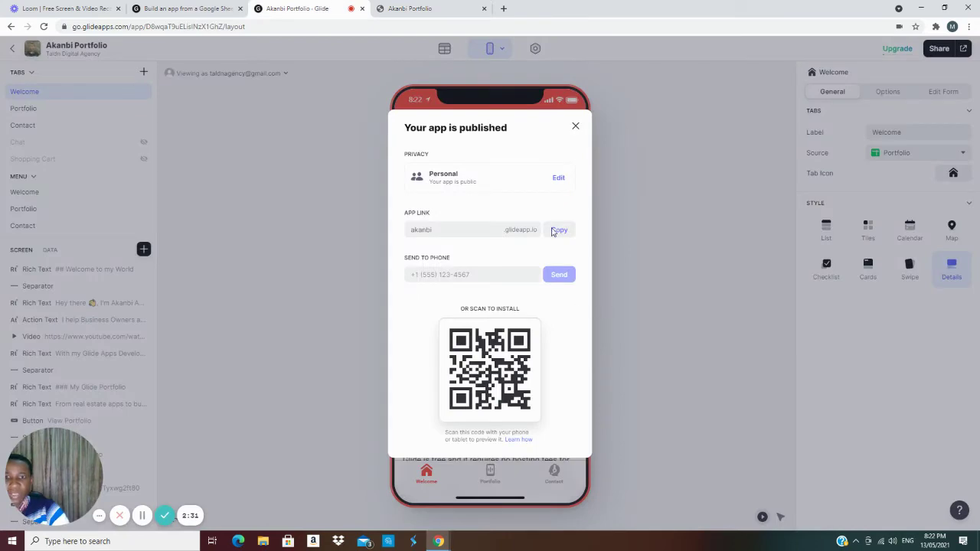
pyautogui.click(574, 127)
pyautogui.scroll(5, 465, 340)
pyautogui.scroll(3, 459, 317)
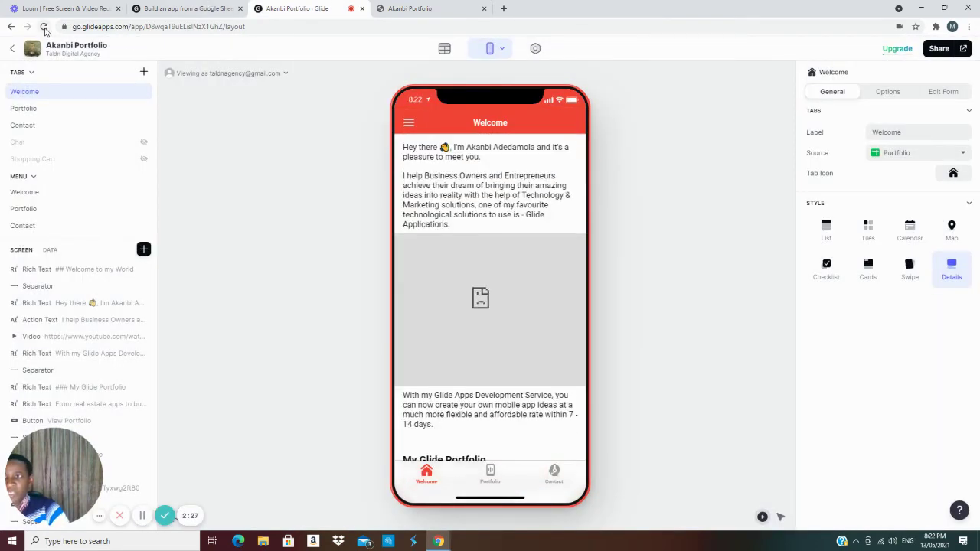
pyautogui.click(429, 8)
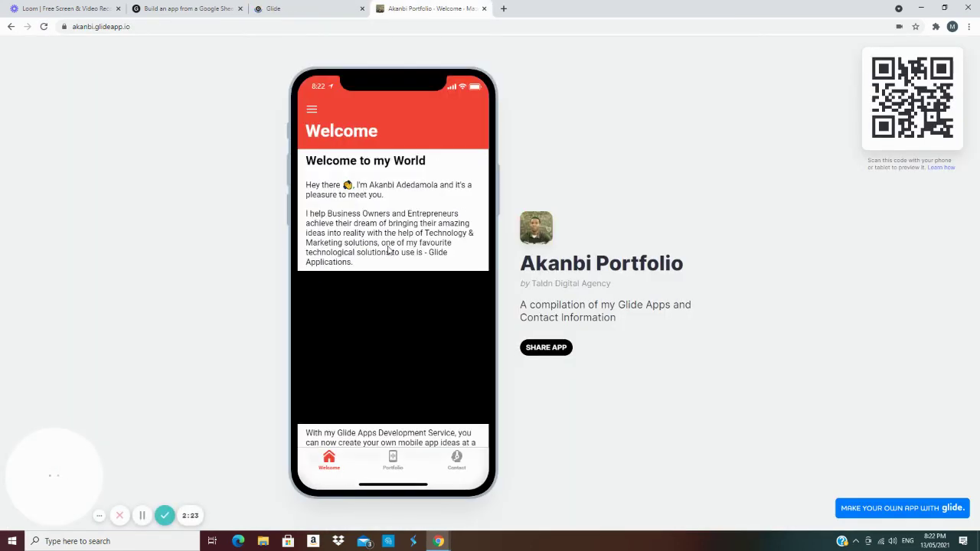
pyautogui.scroll(-10, 388, 251)
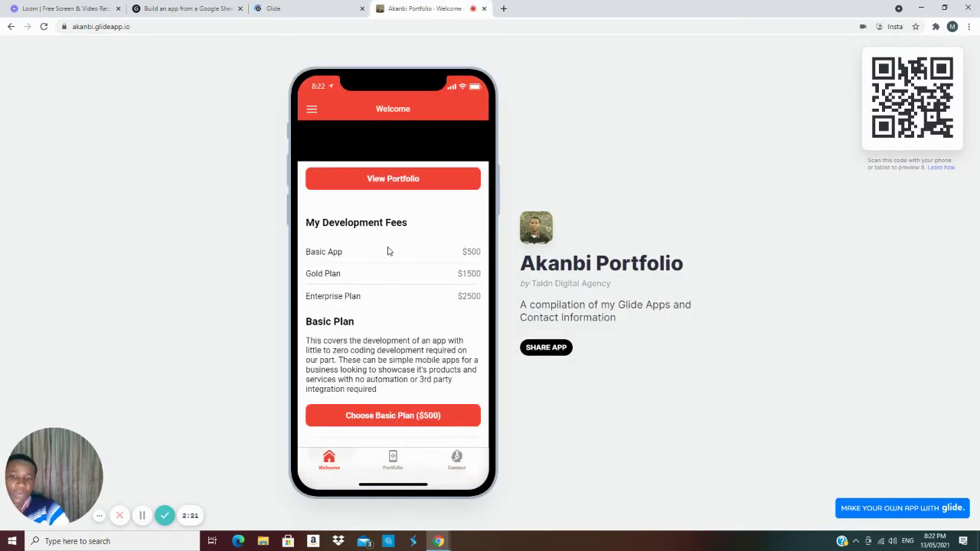
pyautogui.scroll(-2, 387, 250)
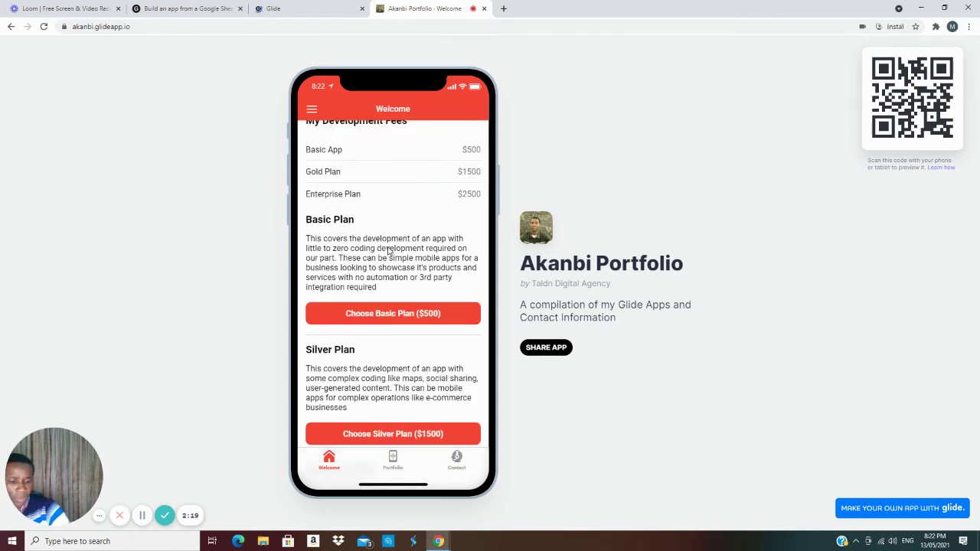
pyautogui.scroll(12, 387, 249)
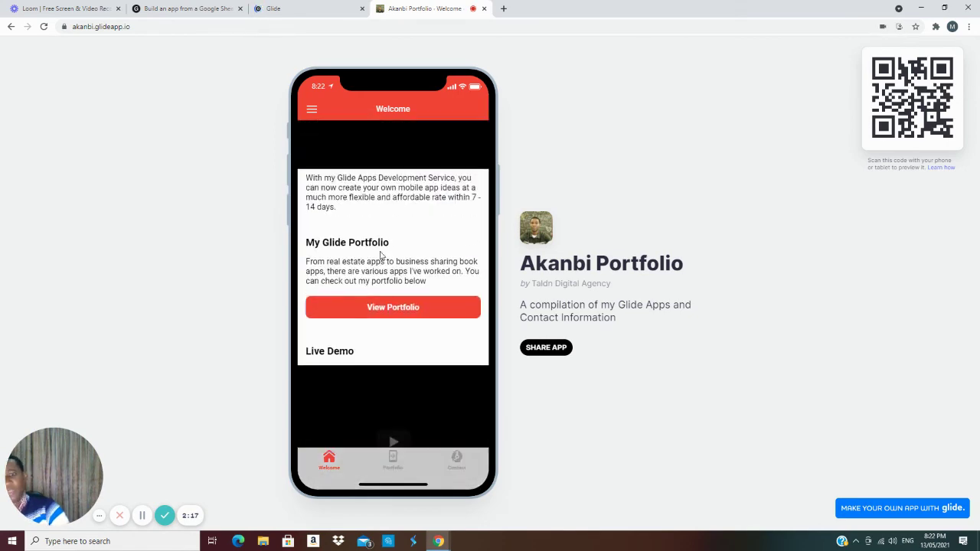
pyautogui.scroll(-4, 381, 256)
pyautogui.scroll(4, 380, 253)
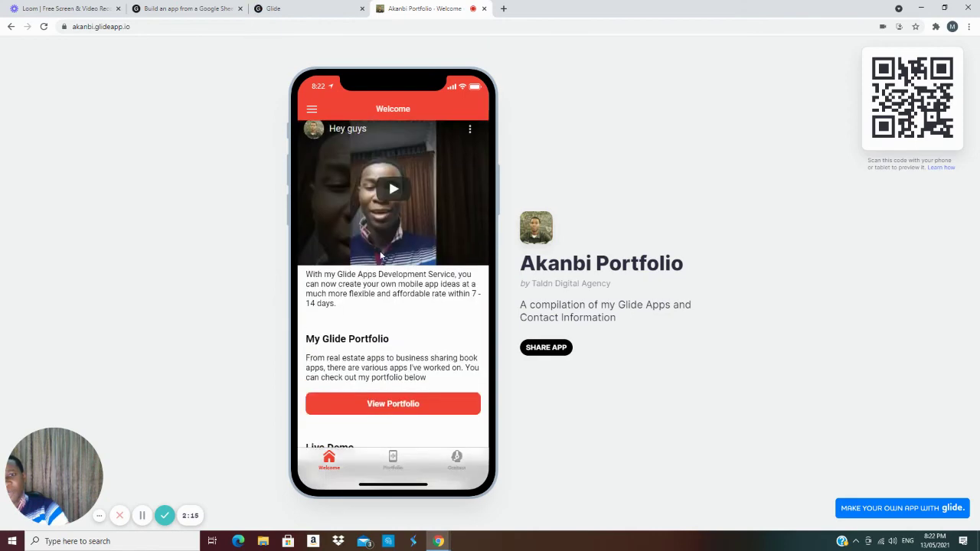
pyautogui.scroll(-10, 382, 250)
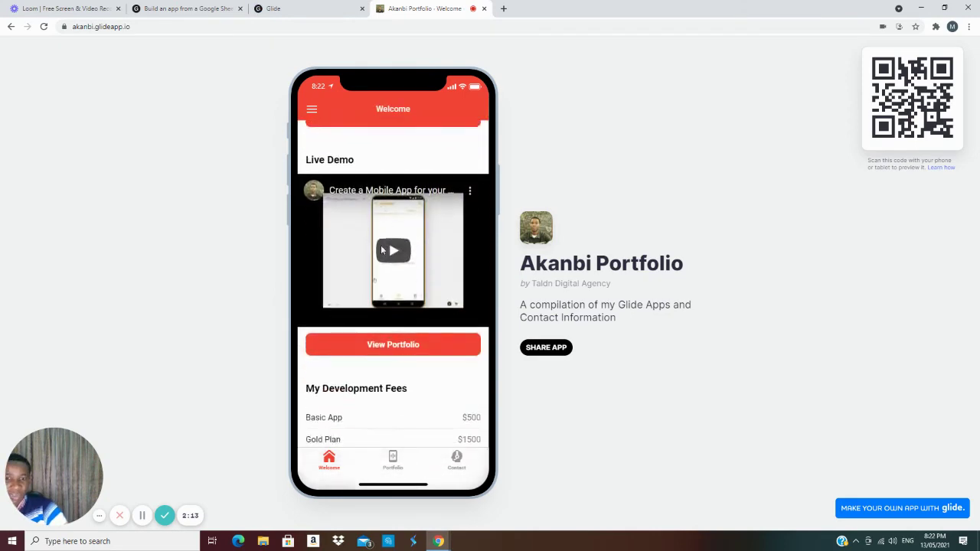
pyautogui.scroll(-1, 381, 251)
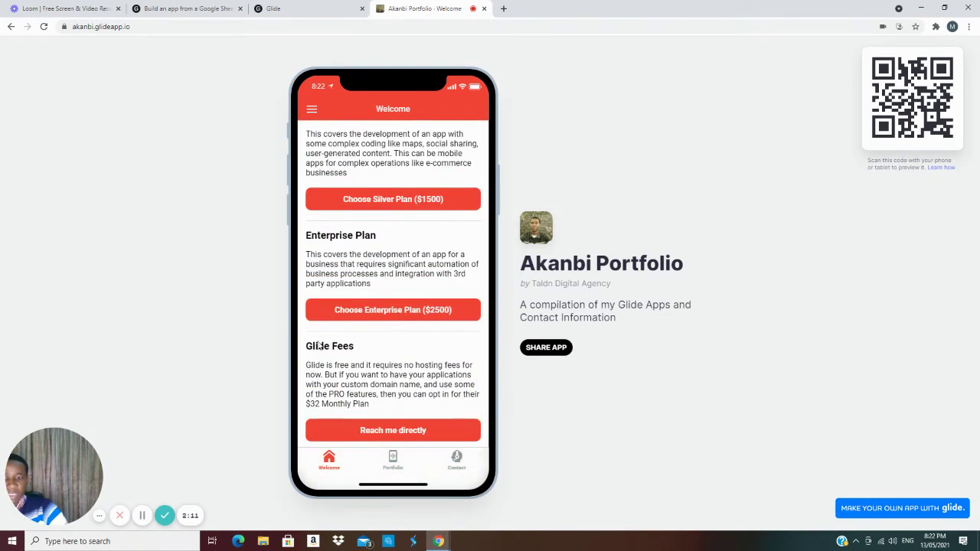